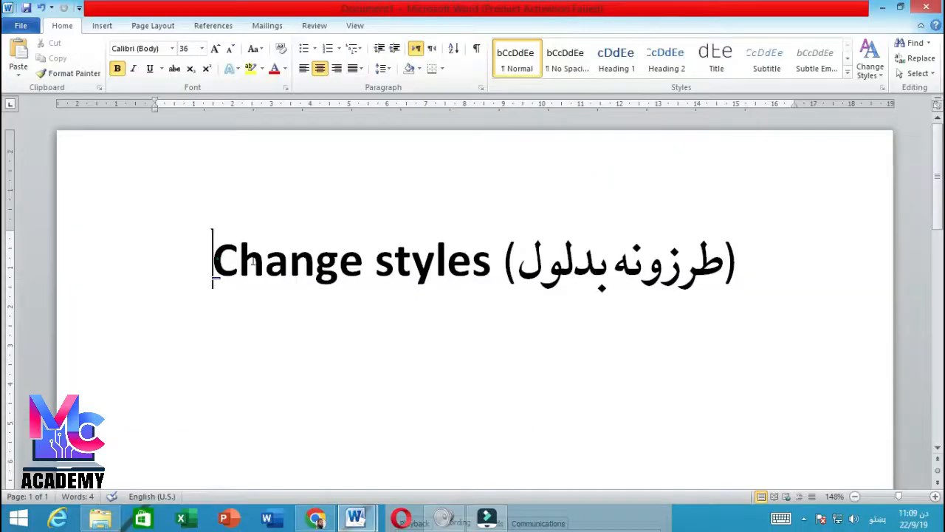
Step: Switch to the open Pashto document and inspect the styles of its first two headings
left_click_drag(214, 260, 466, 274)
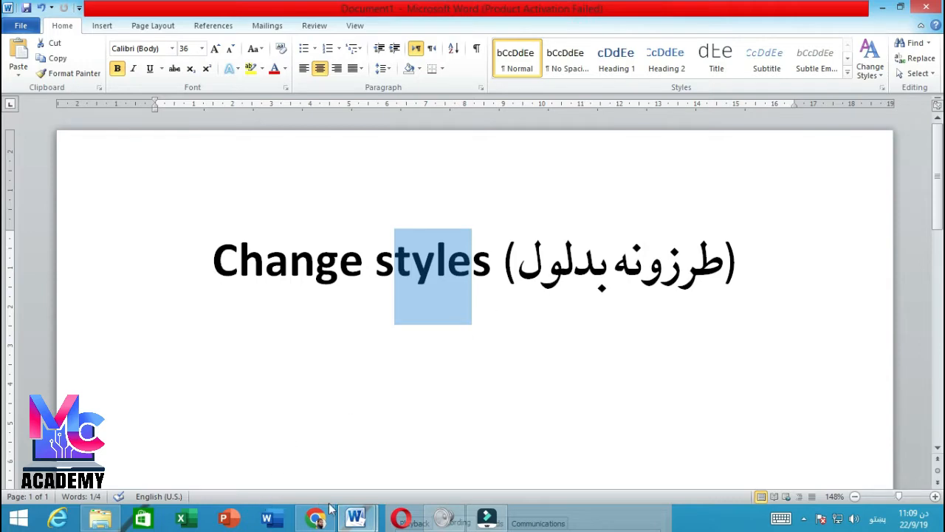
left_click(355, 517)
left_click(412, 462)
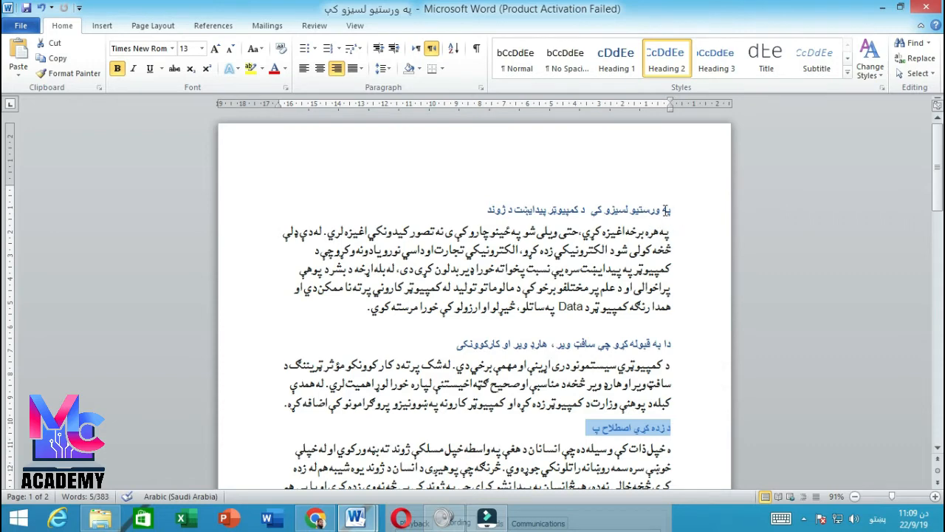
left_click(651, 211)
left_click_drag(673, 208, 513, 210)
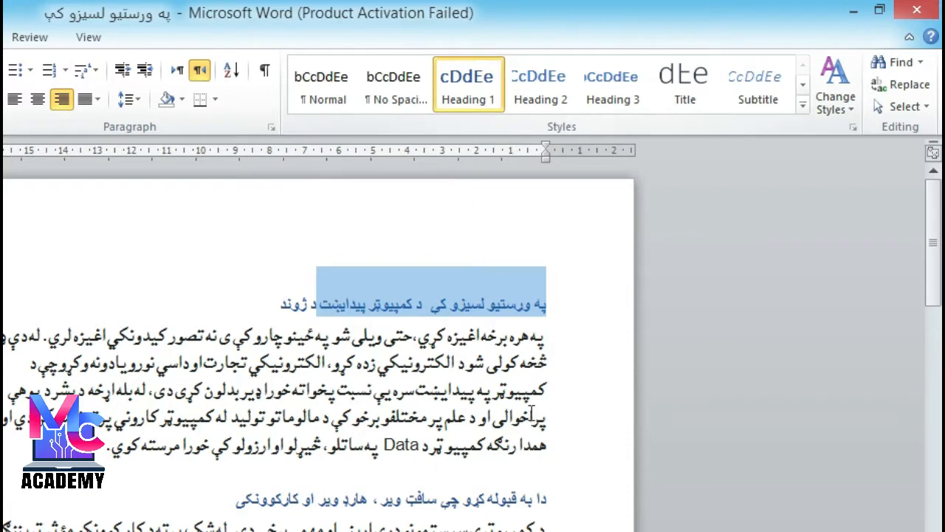
left_click_drag(550, 499, 410, 509)
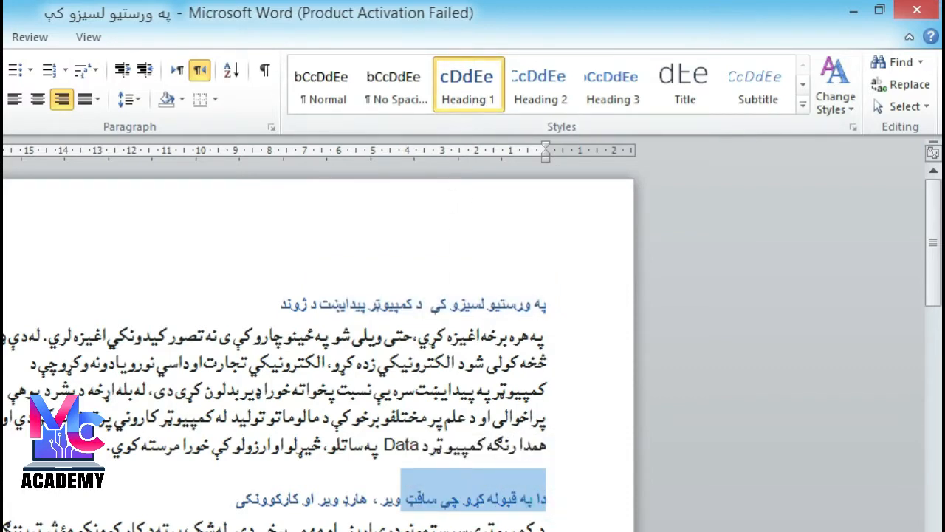
left_click(517, 528)
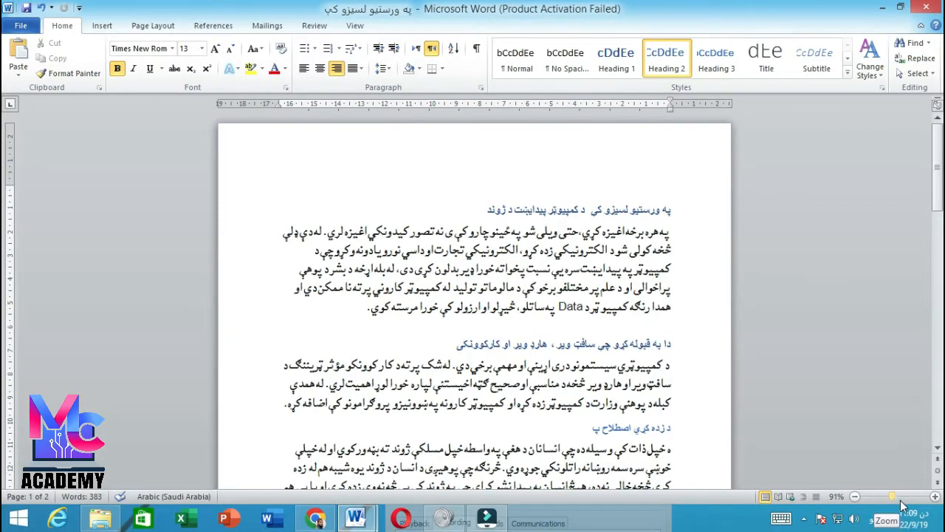
Step: Apply the Modern style set to the whole Pashto document, viewing it at 110% zoom
left_click(900, 500)
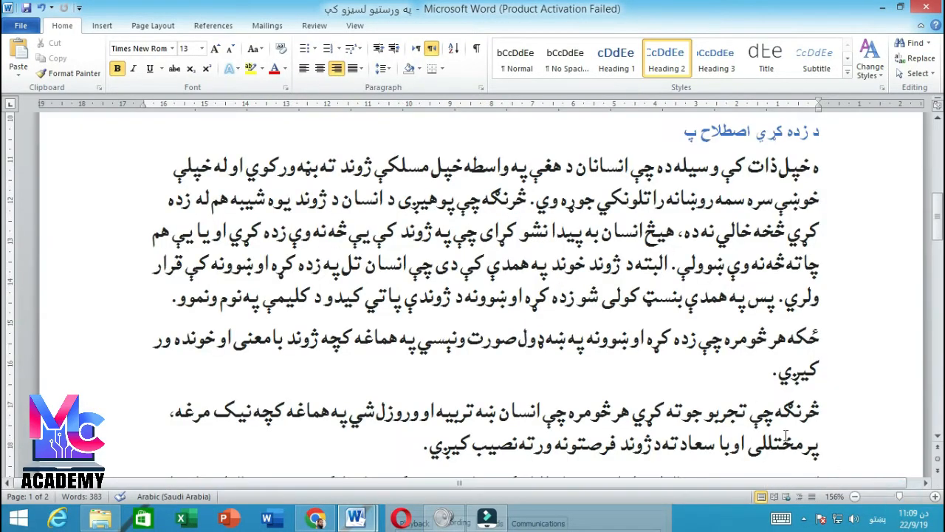
left_click(856, 496)
left_click(855, 496)
left_click(855, 496)
left_click(856, 496)
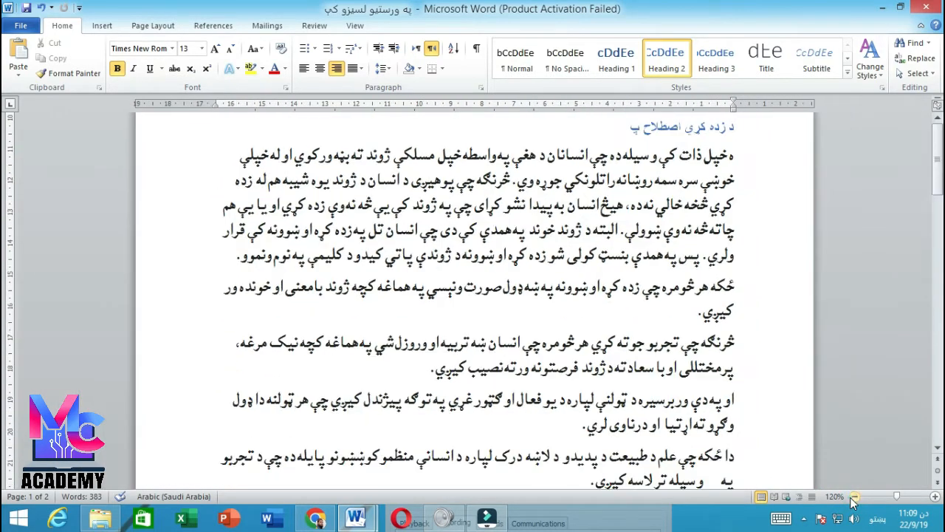
left_click(855, 496)
scroll(478, 295, "up", 5)
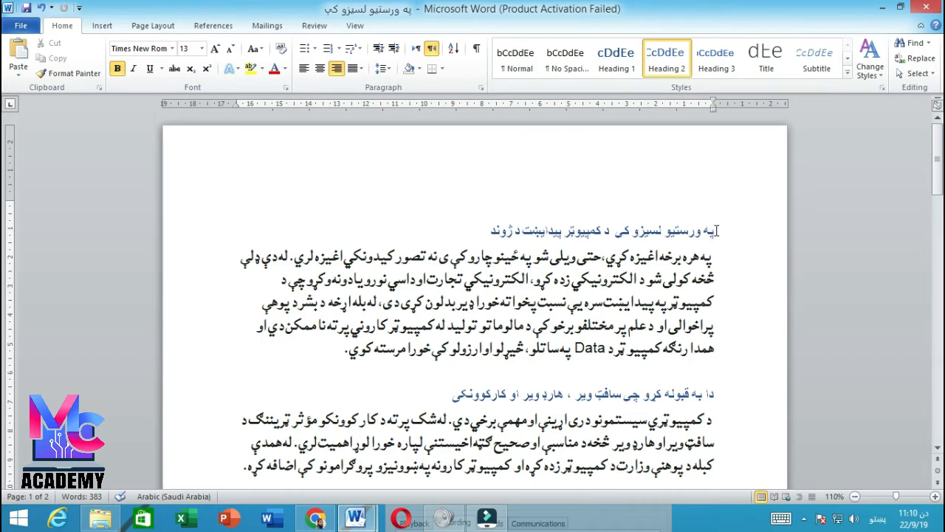
left_click_drag(716, 230, 482, 225)
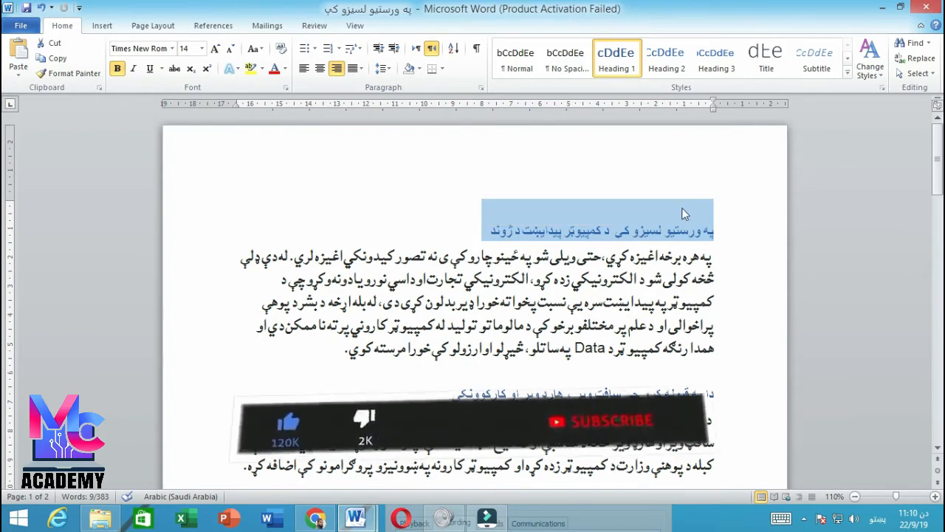
left_click(663, 230)
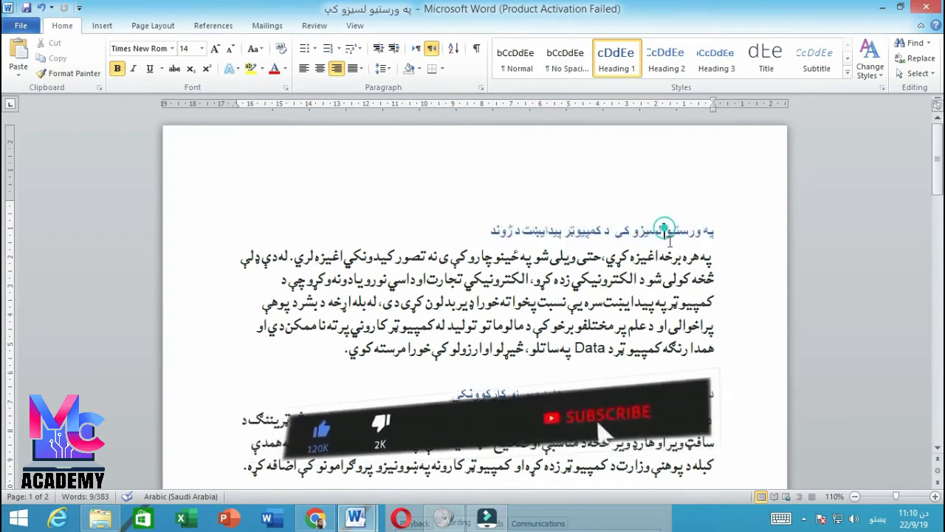
left_click(873, 65)
mouse_move(796, 172)
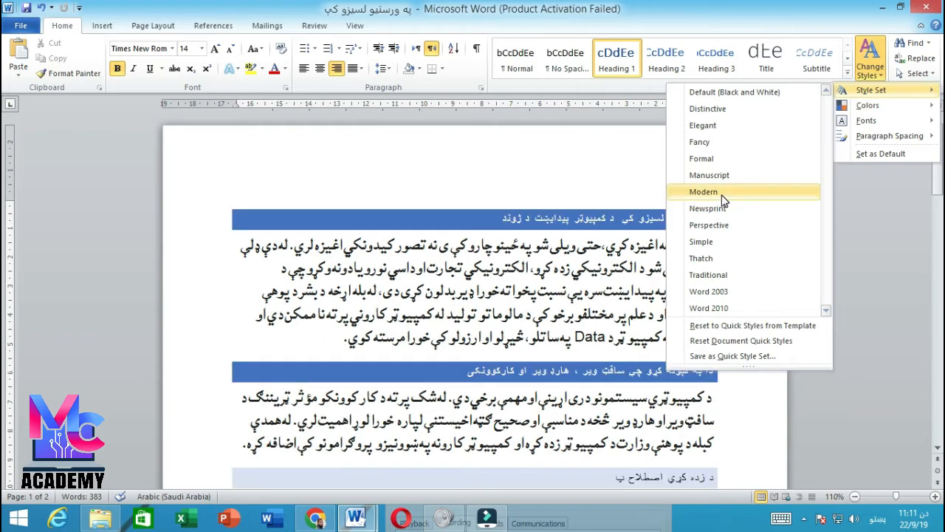
left_click(721, 193)
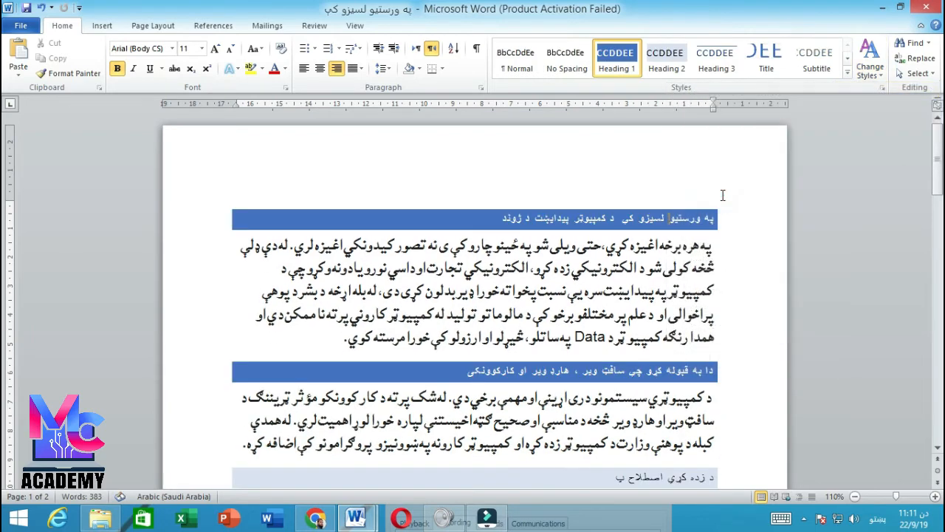
Step: Change the document's style colors to the built-in Austin color scheme
left_click(876, 74)
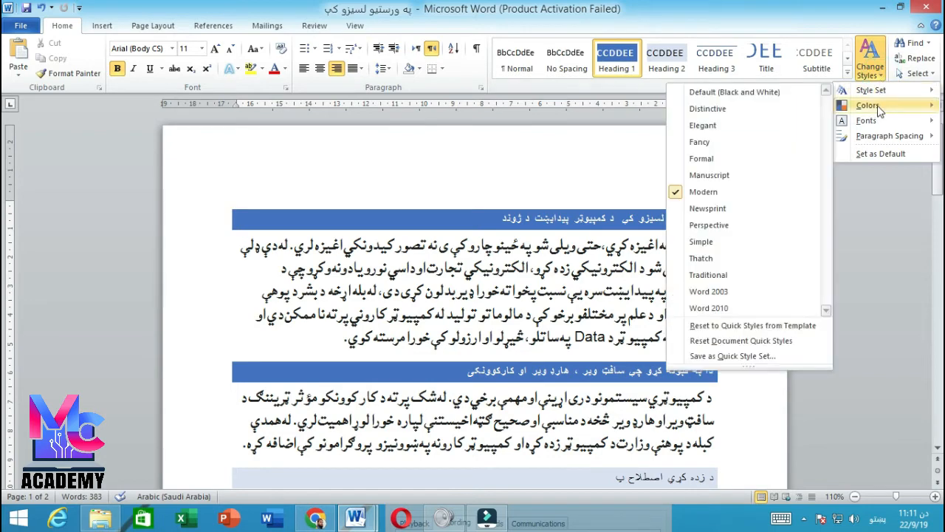
mouse_move(870, 107)
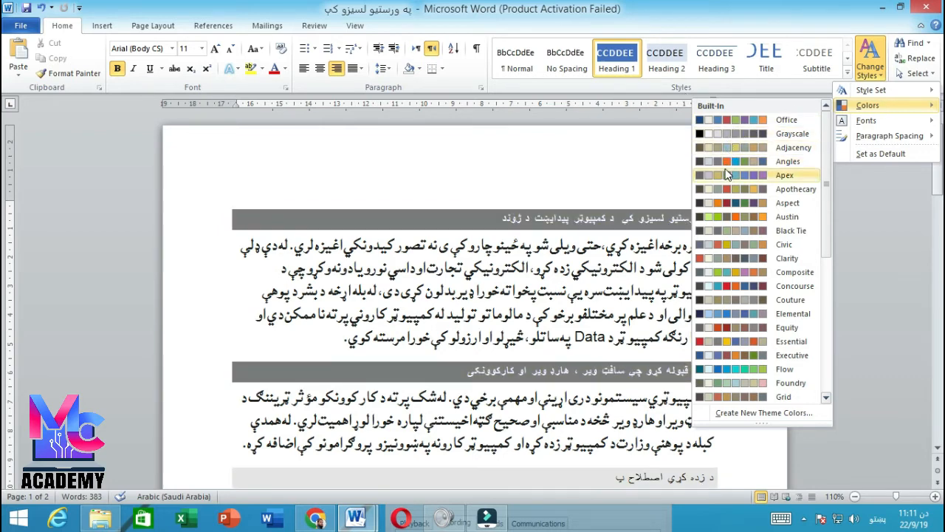
left_click(728, 220)
Step: Check the styles of the first two headings and apply Heading 2 to the third heading
scroll(648, 214, "down", 2)
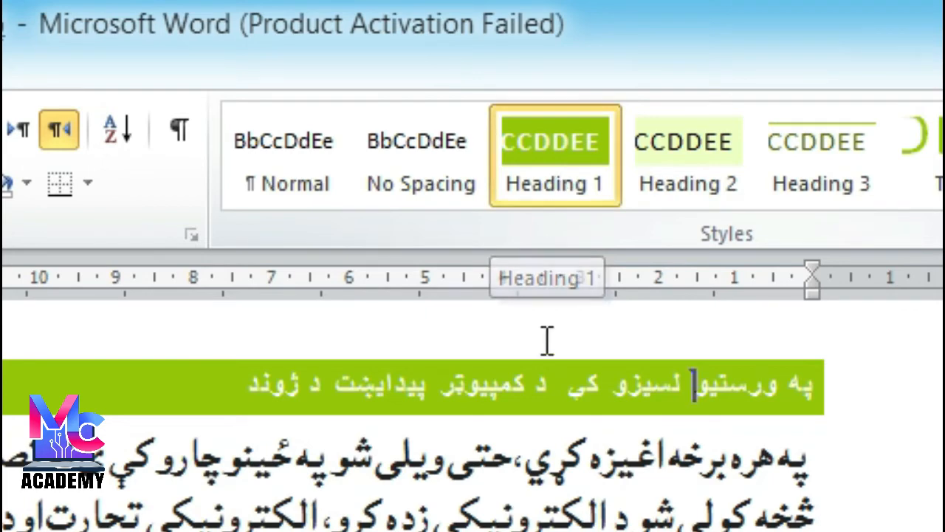
left_click(511, 364)
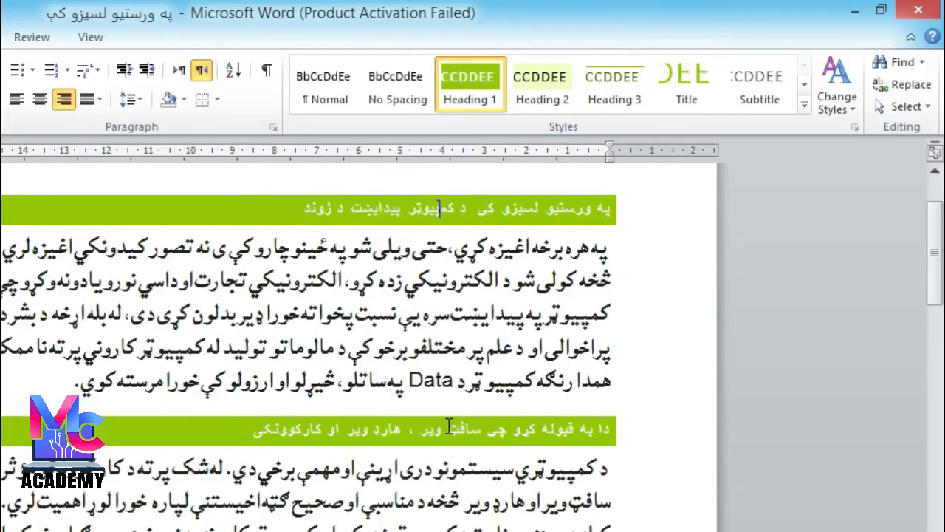
left_click(447, 428)
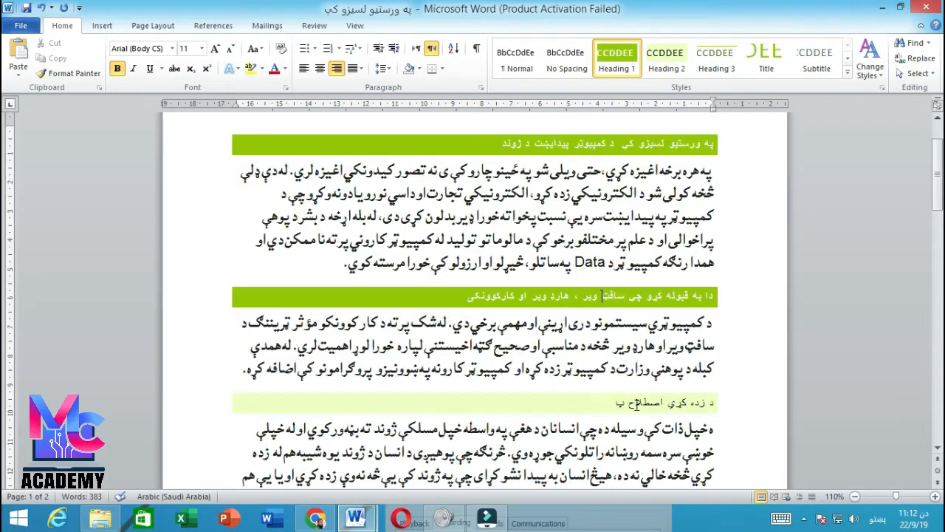
left_click(633, 401)
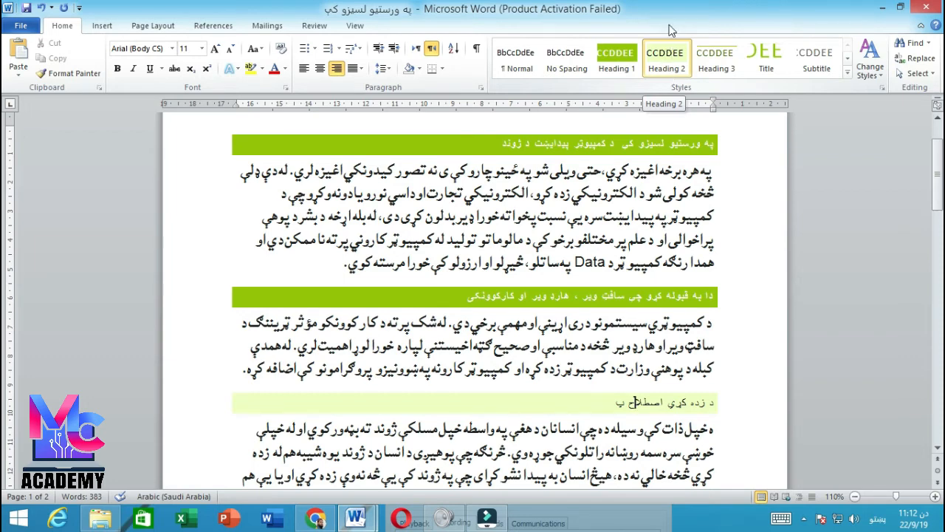
left_click(667, 63)
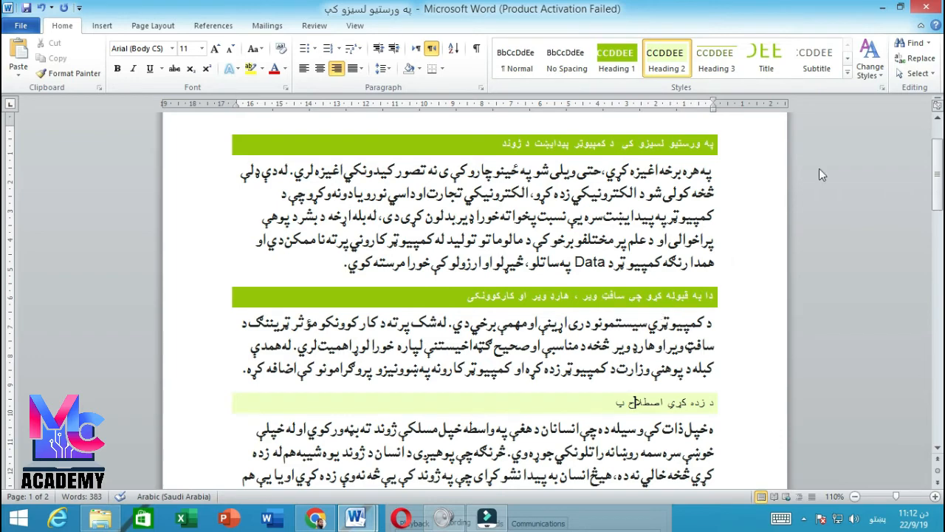
Step: Look through the built-in theme font sets and preview the paragraph spacing options, including Open, without applying any
left_click(883, 76)
mouse_move(865, 121)
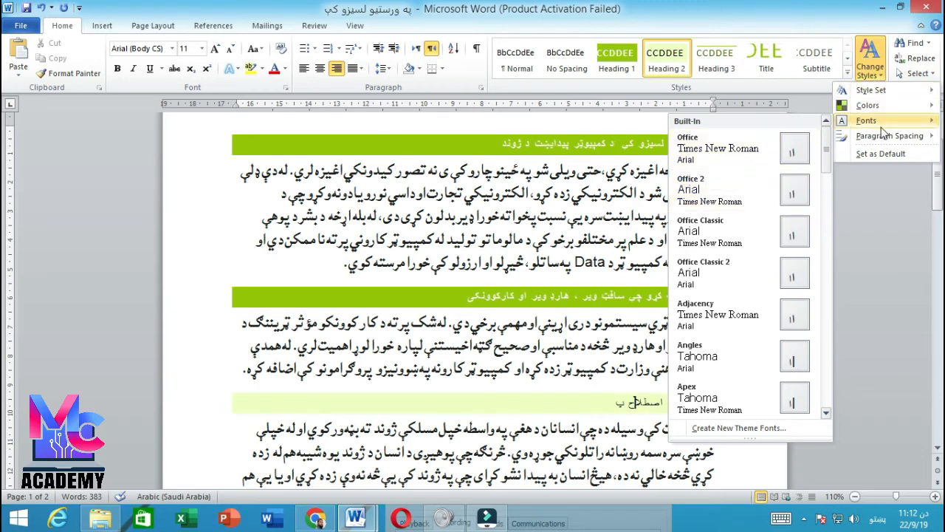
mouse_move(883, 136)
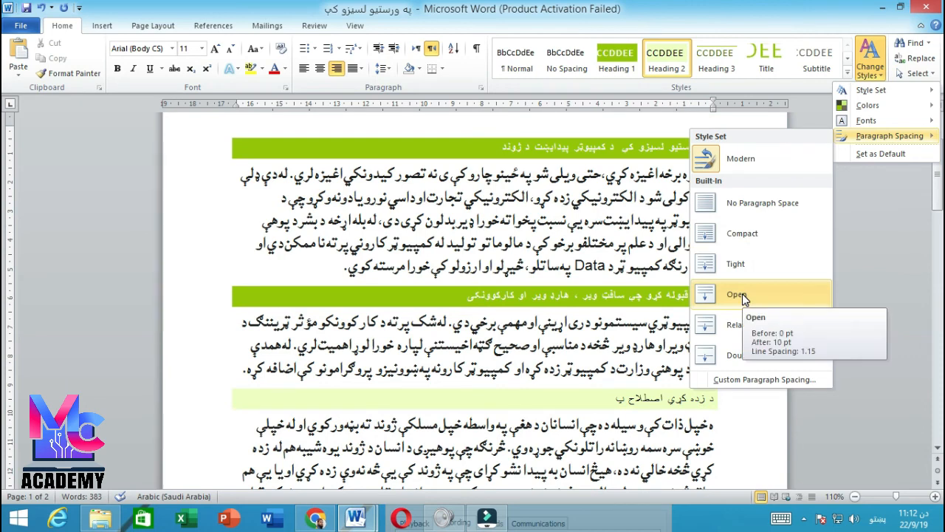
left_click(871, 74)
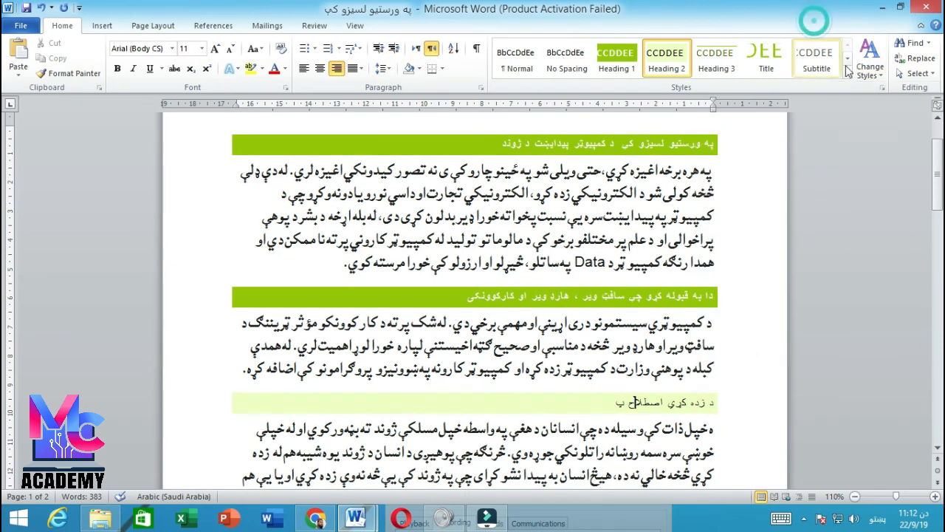
left_click(871, 74)
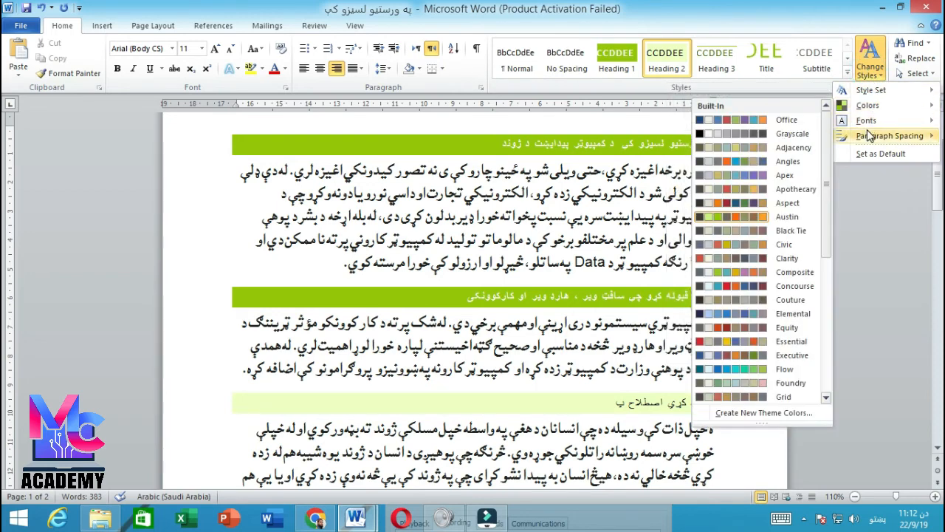
left_click(844, 6)
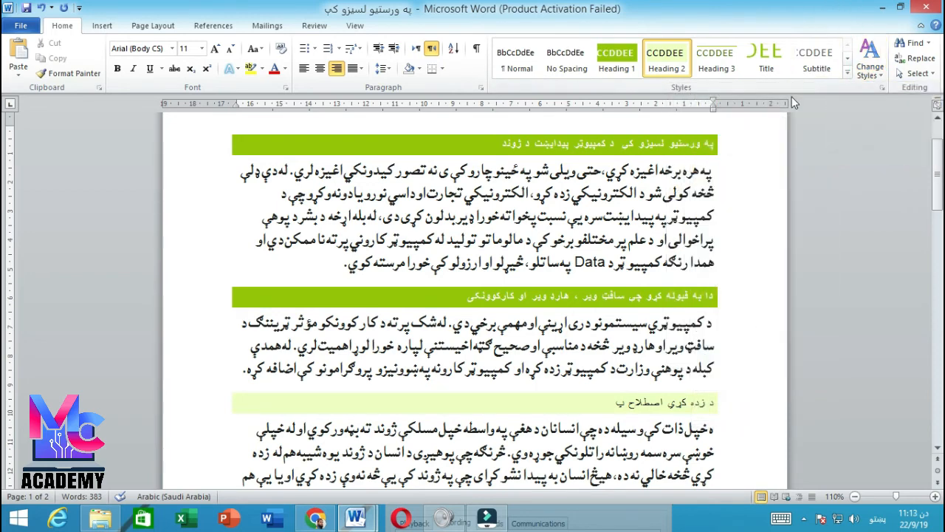
scroll(552, 189, "up", 1)
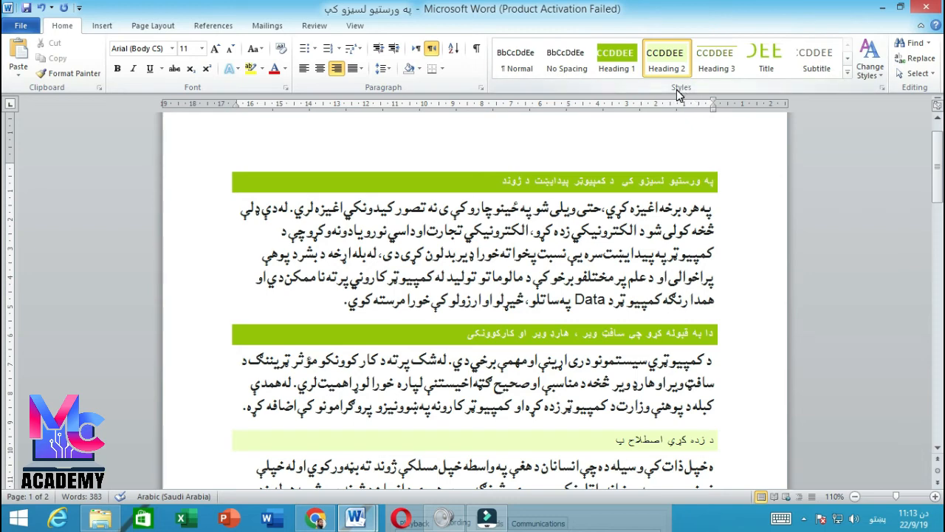
left_click(172, 48)
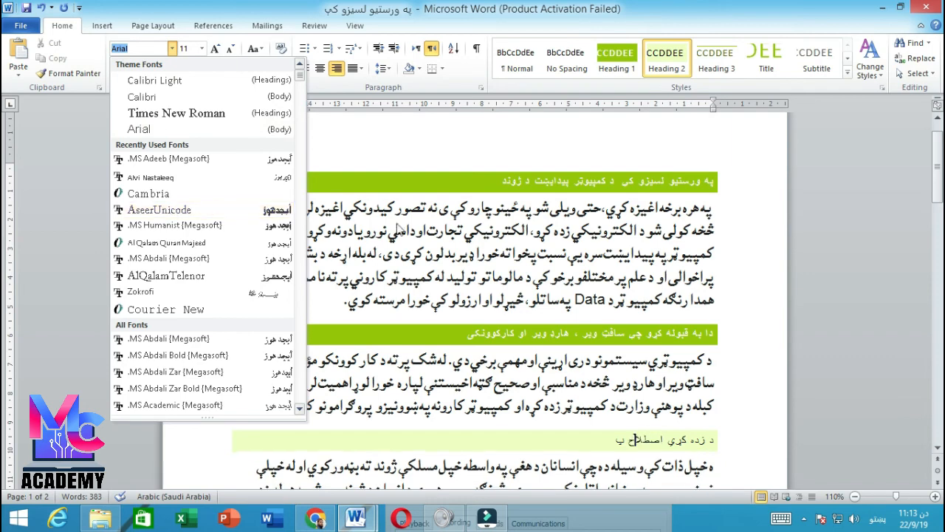
left_click(540, 214)
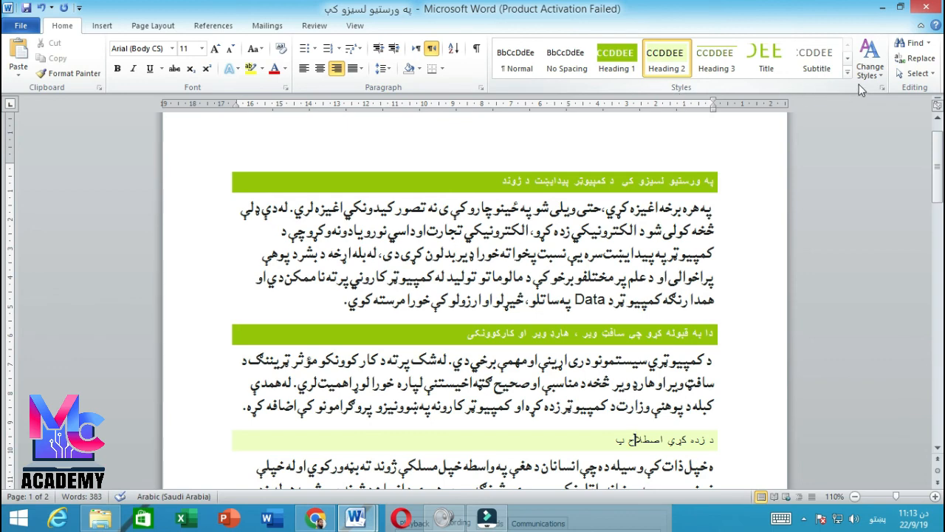
left_click(876, 73)
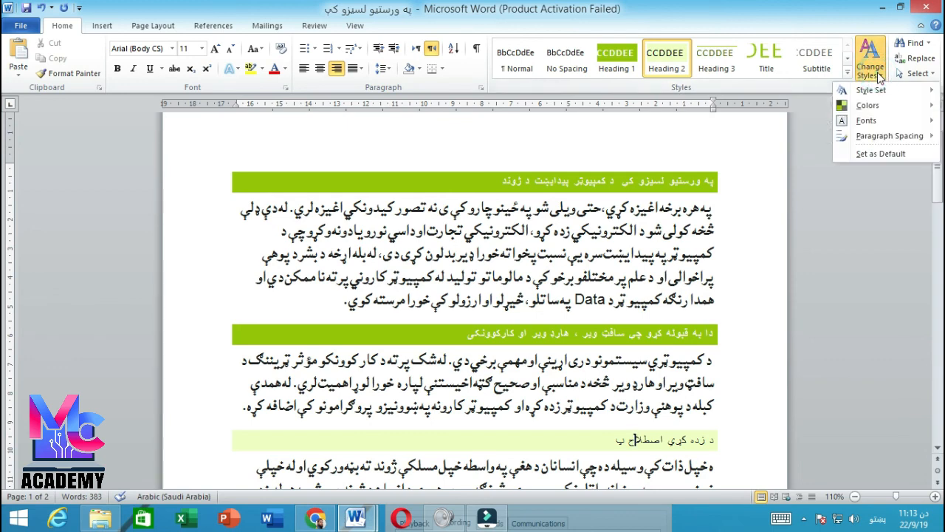
left_click(878, 76)
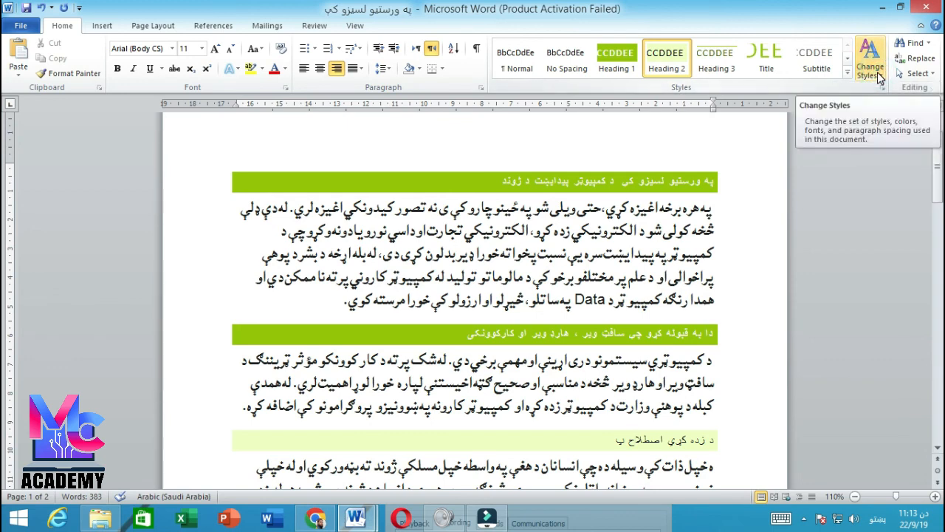